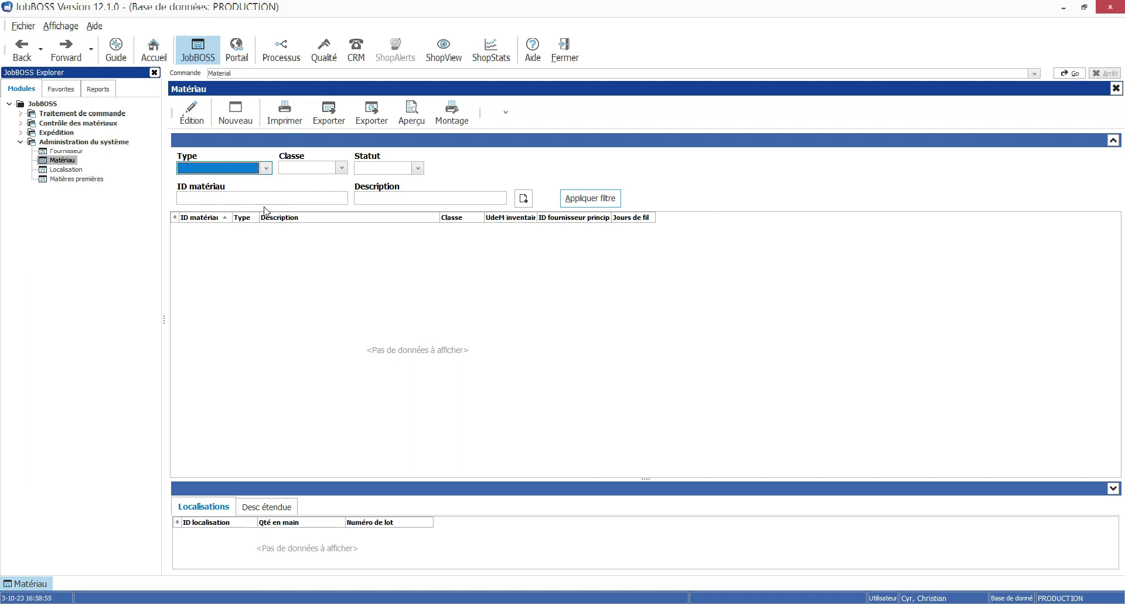
Step: Examine the choices of the Classe and Statut filters and the ID matériau and Description search fields
{"action": "left_click", "coordinate": [341, 168]}
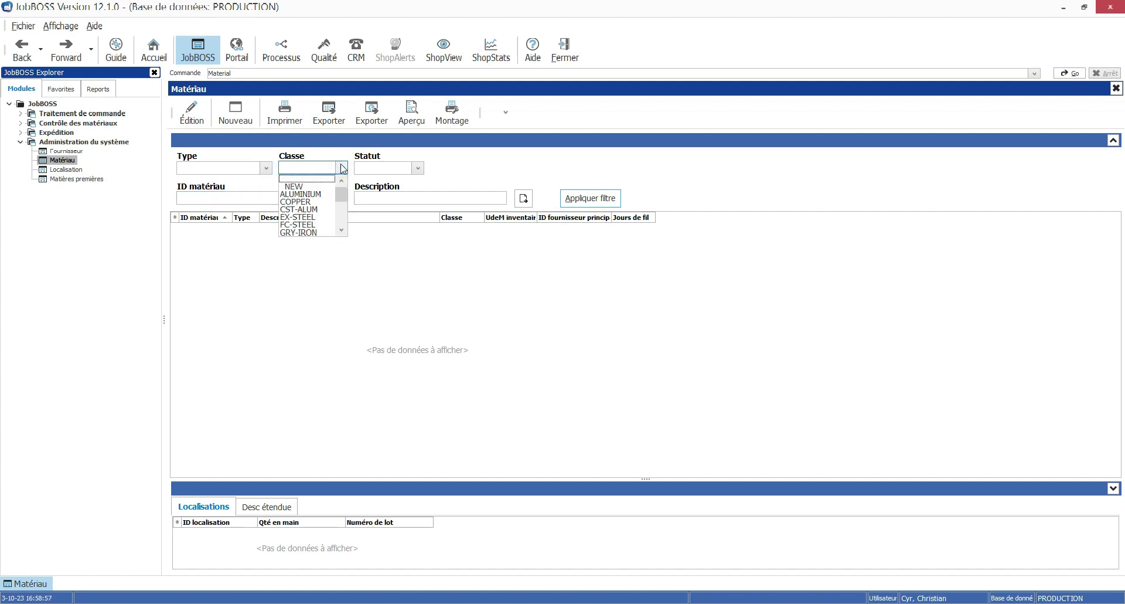
{"action": "left_click", "coordinate": [342, 168]}
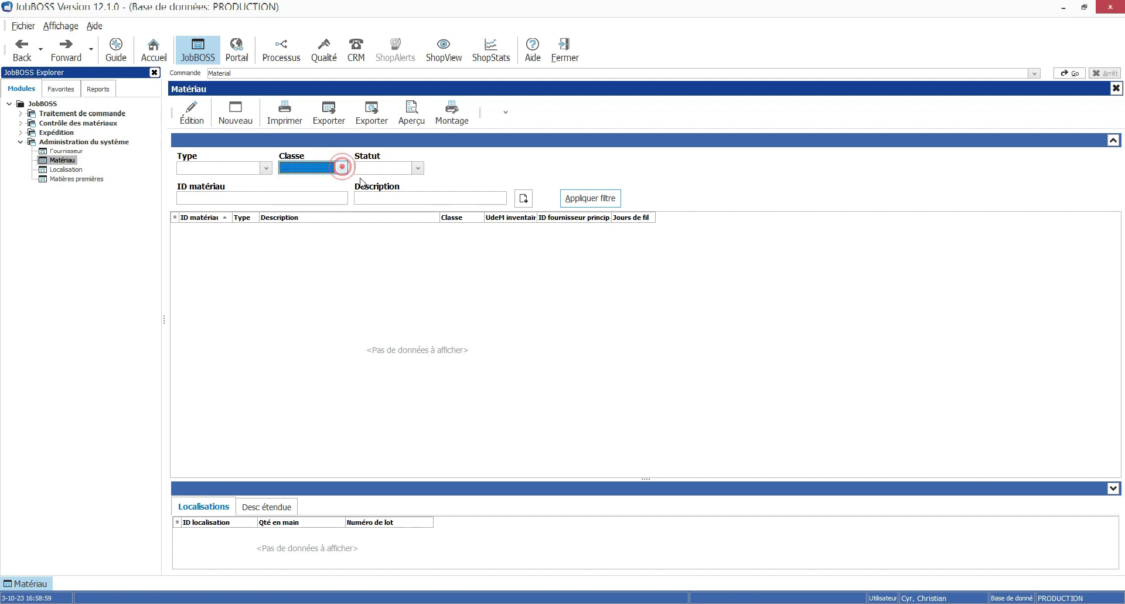
{"action": "left_click", "coordinate": [418, 170]}
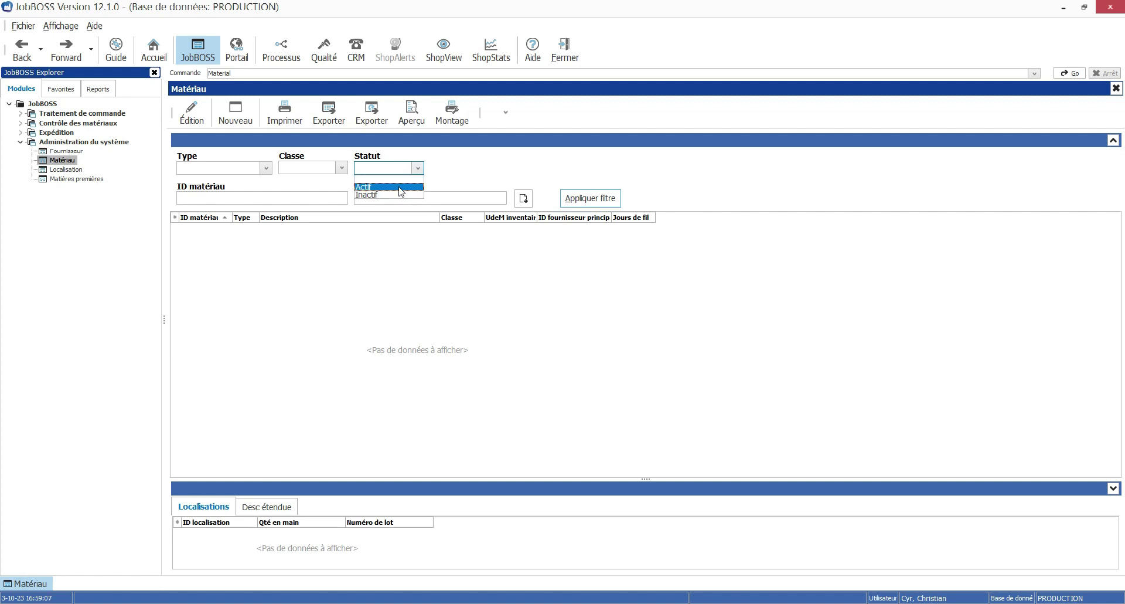
{"action": "left_click", "coordinate": [399, 188]}
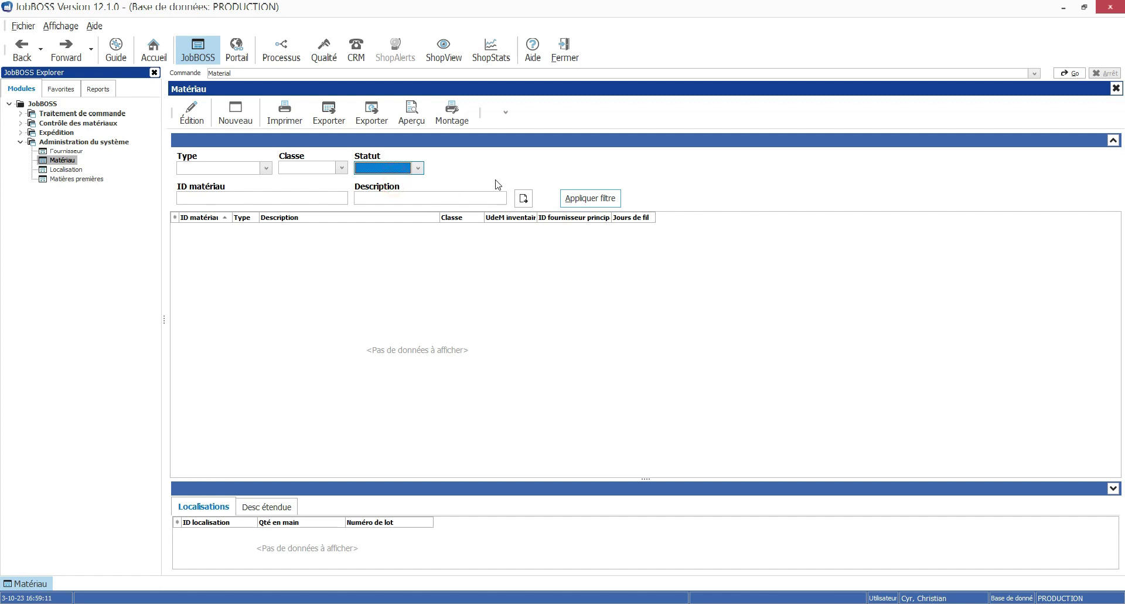
{"action": "left_click", "coordinate": [225, 197]}
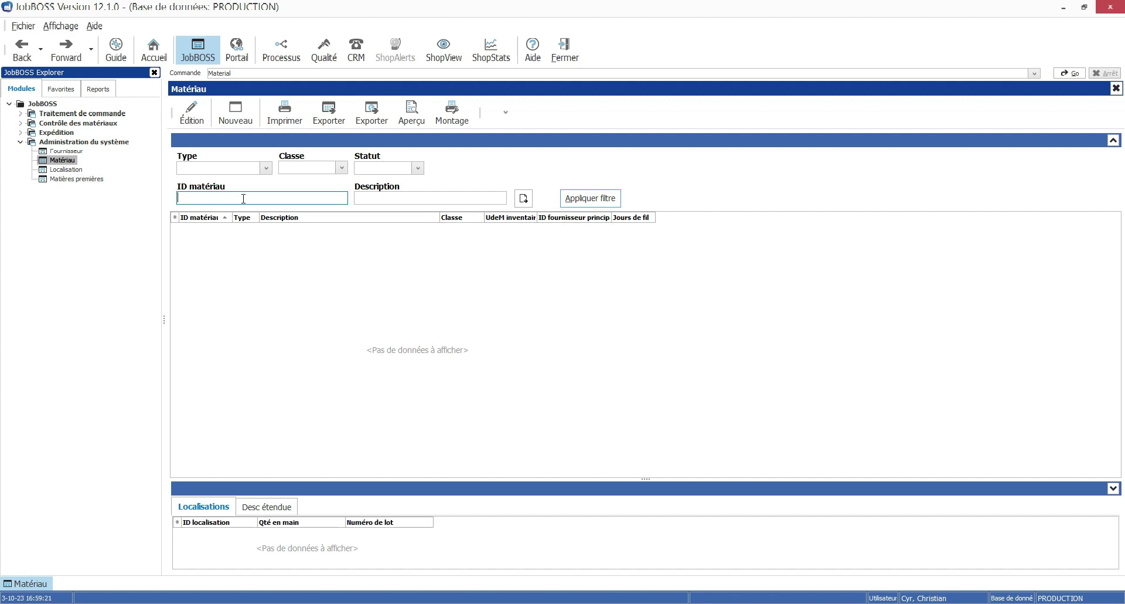
{"action": "left_click", "coordinate": [369, 198]}
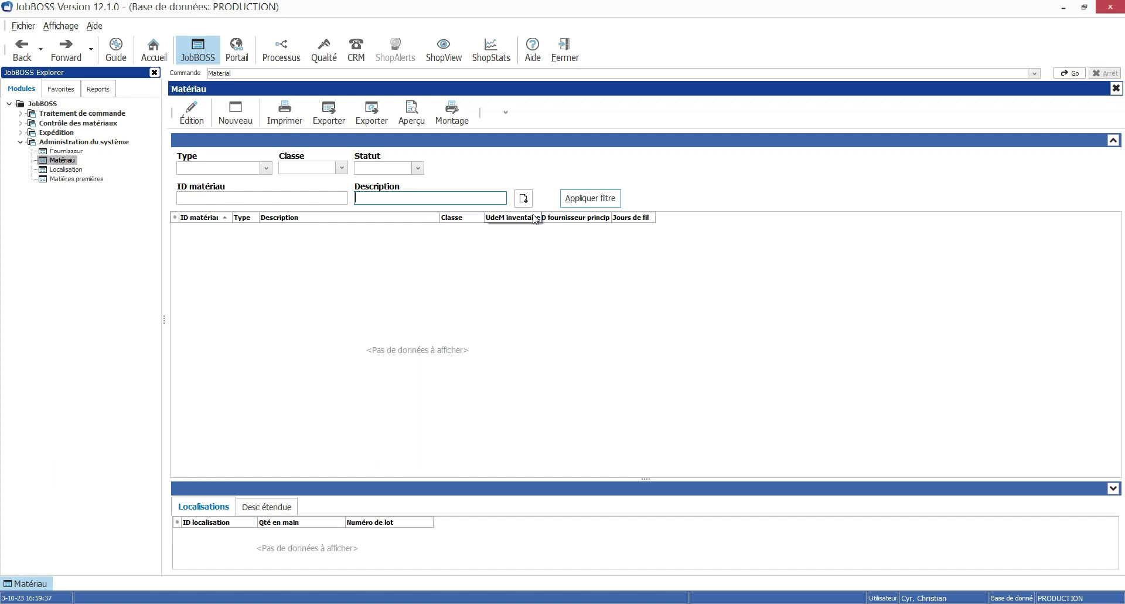
{"action": "left_click_drag", "start_coordinate": [534, 218], "coordinate": [534, 218]}
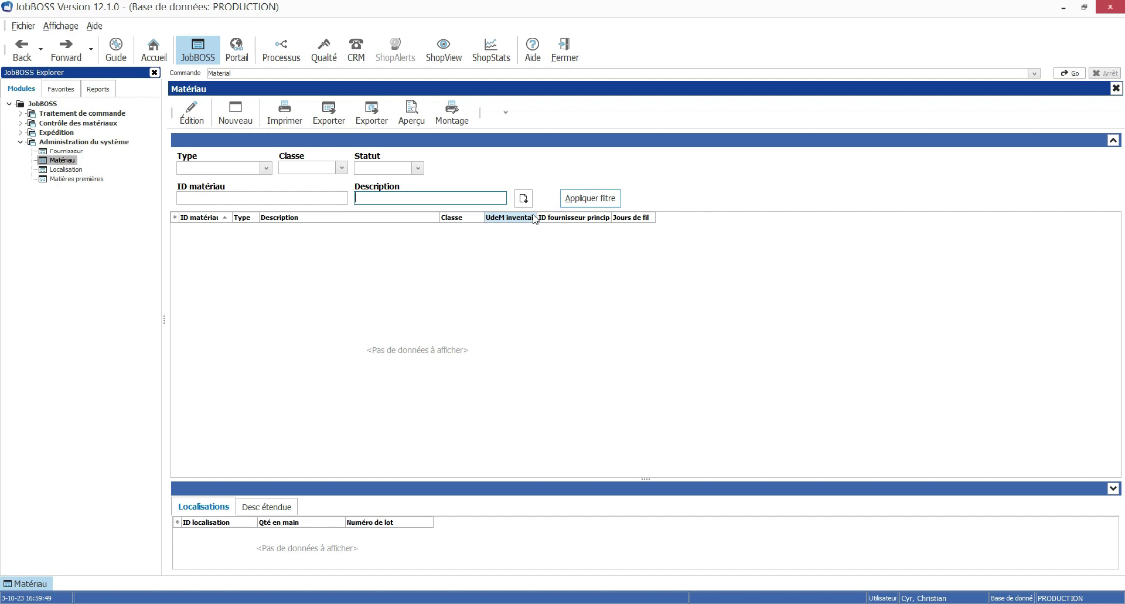
Step: Filter the materials by the description %GOUPILLE
{"action": "left_click", "coordinate": [392, 202]}
{"action": "left_click", "coordinate": [402, 201]}
{"action": "type", "text": "%"}
{"action": "type", "text": "GOUPILLE"}
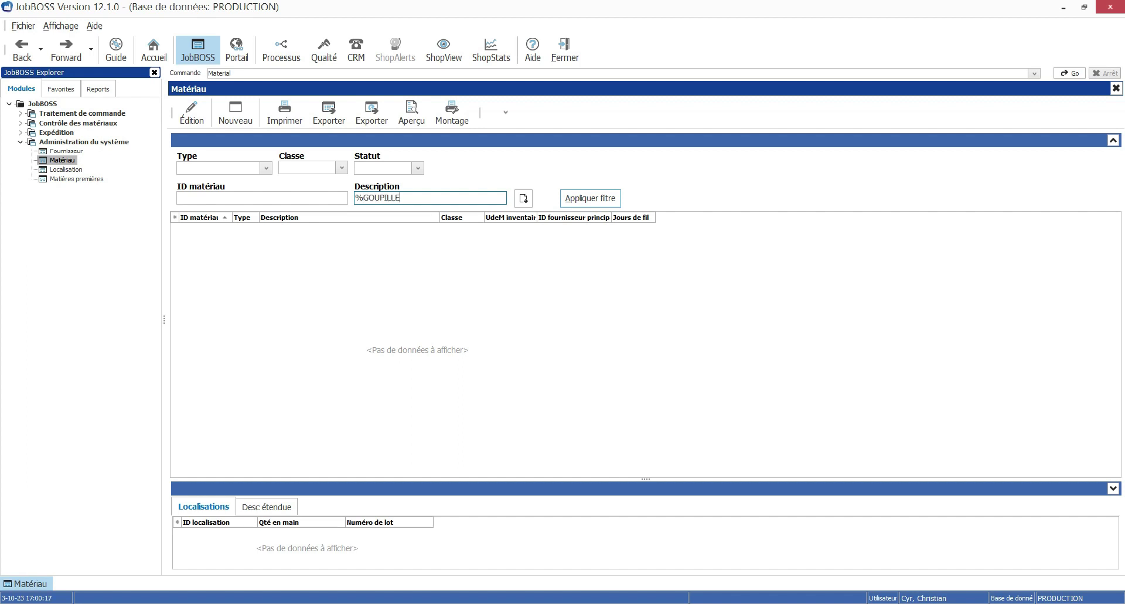
{"action": "left_click", "coordinate": [589, 198]}
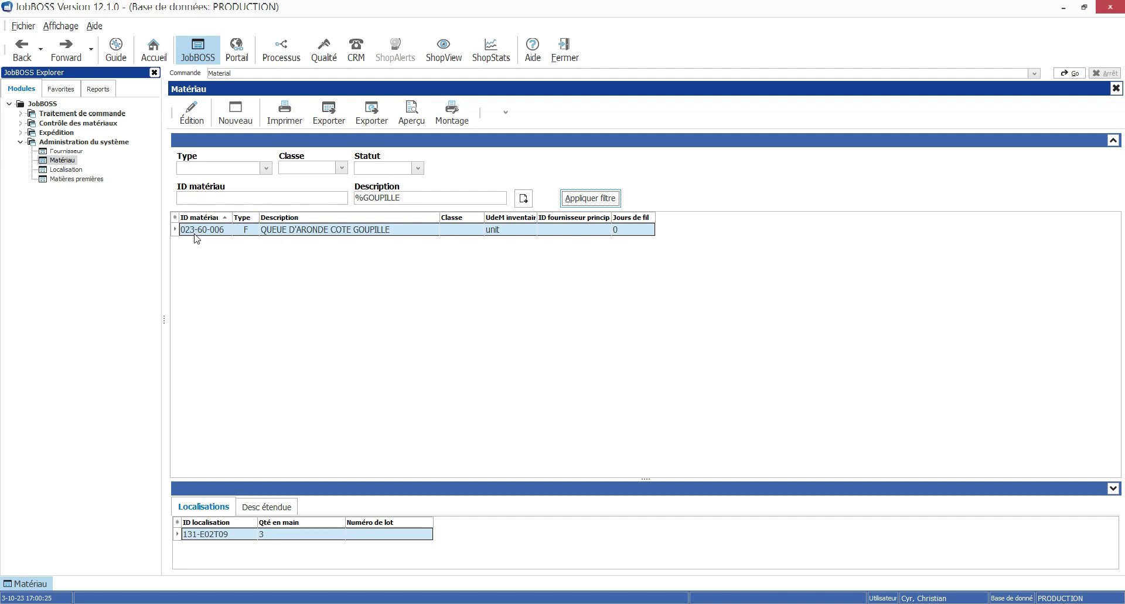
Step: Restrict the material filter to the type Quincallerie and apply it
{"action": "left_click", "coordinate": [267, 169]}
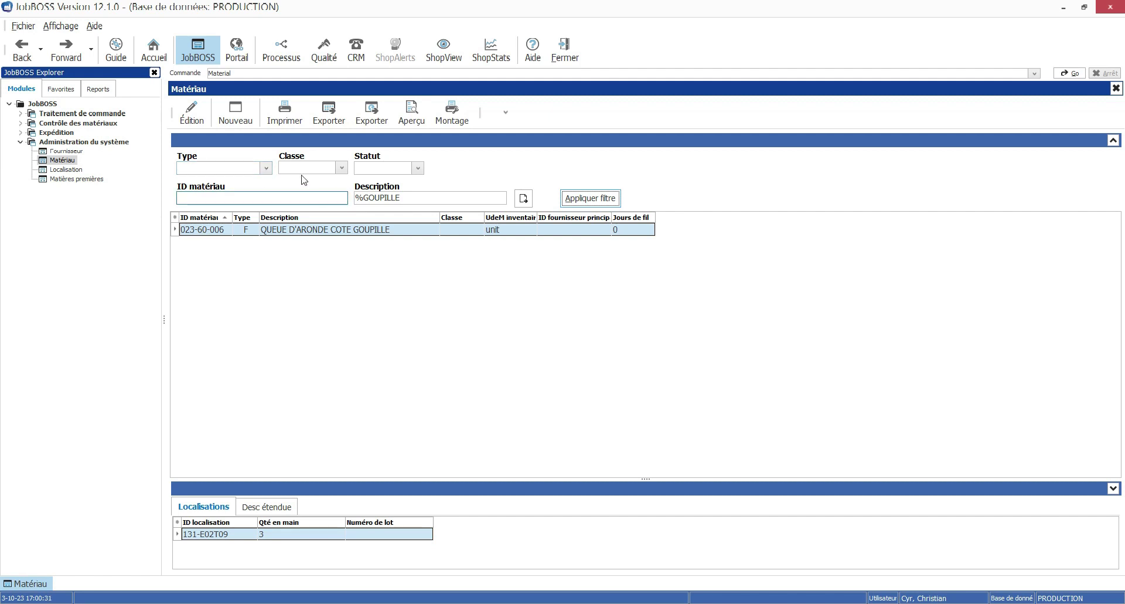
{"action": "left_click", "coordinate": [238, 188]}
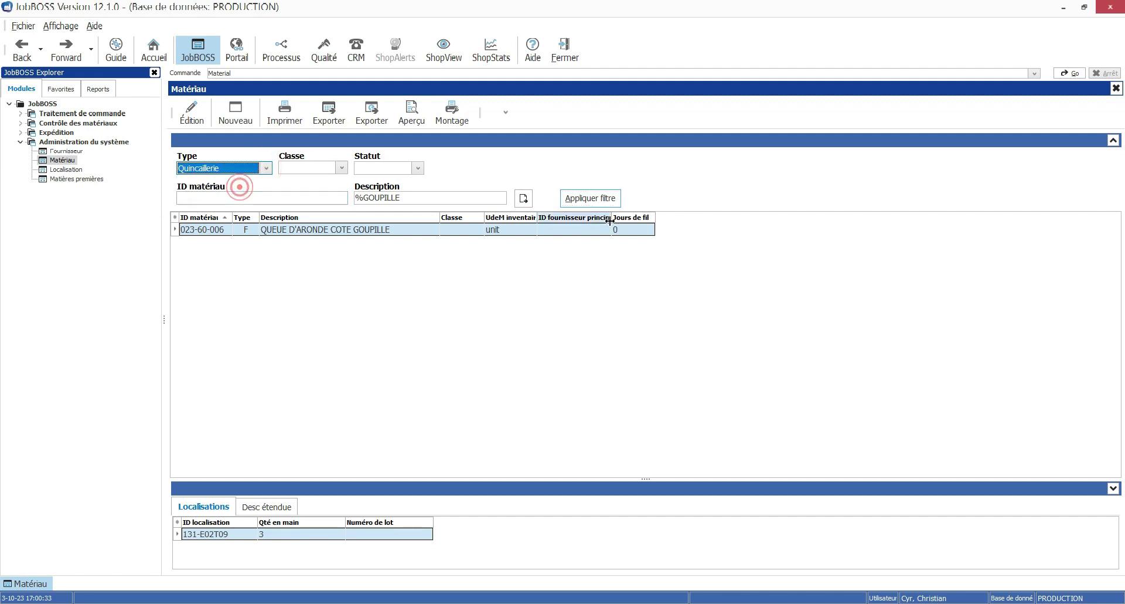
{"action": "left_click", "coordinate": [602, 201]}
Step: Replace the description filter with %DOWEL 1/8 and apply it to the hardware materials
{"action": "left_click", "coordinate": [377, 197]}
{"action": "double_click", "coordinate": [376, 197]}
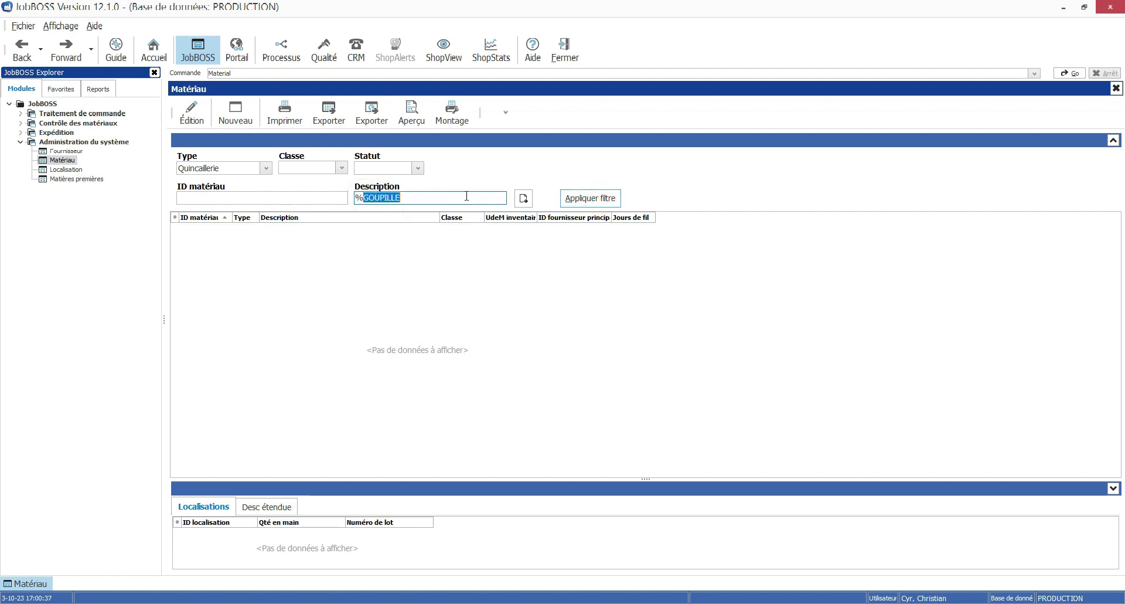
{"action": "type", "text": "DOWEL"}
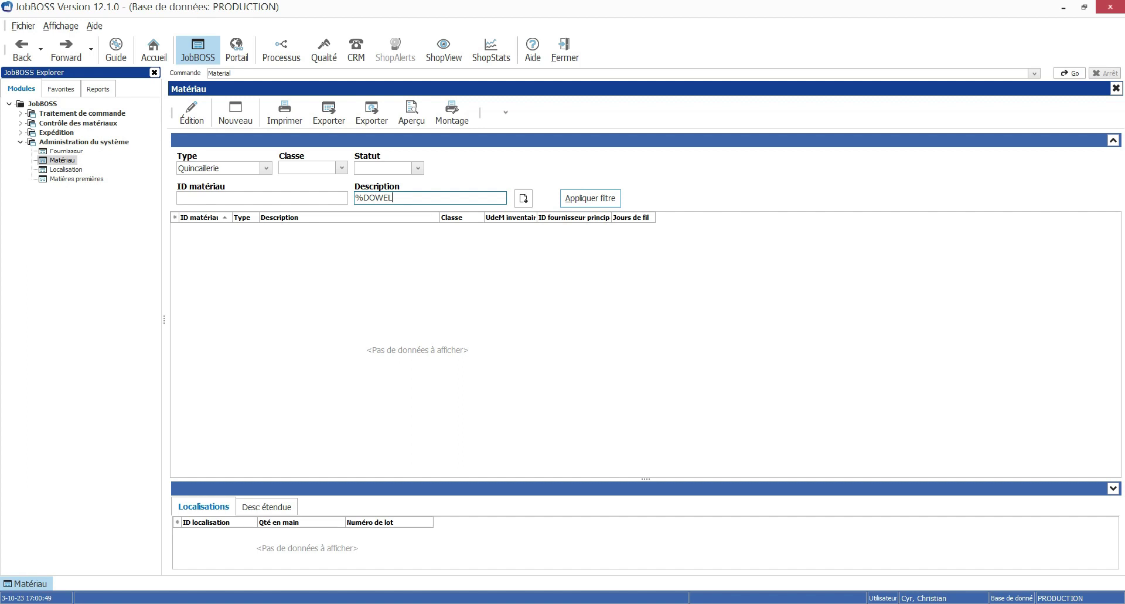
{"action": "type", "text": "1/8"}
{"action": "left_click", "coordinate": [585, 198]}
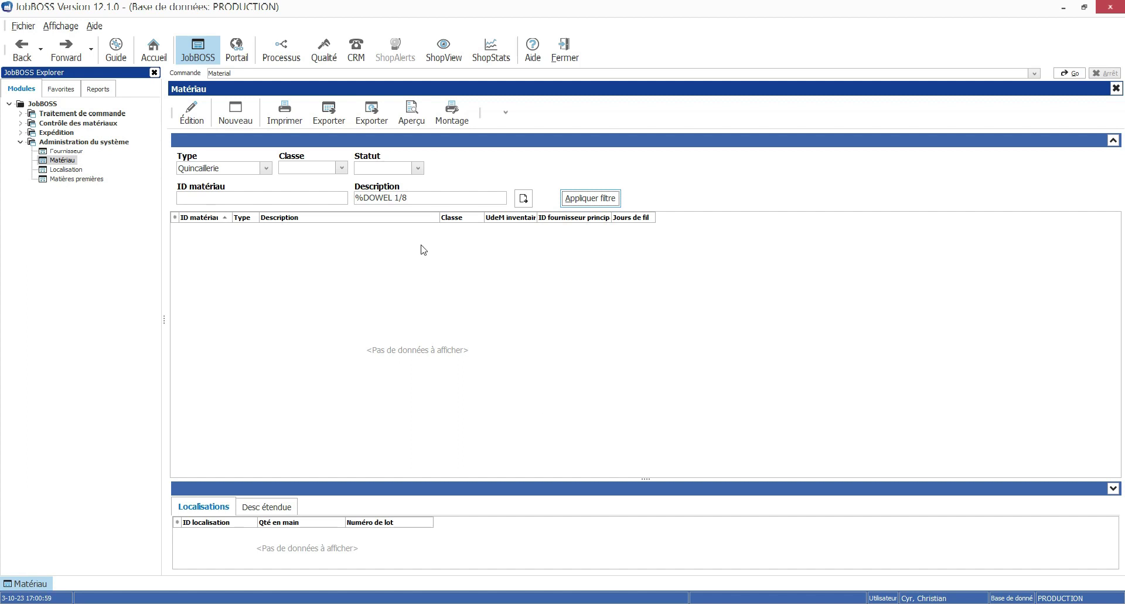
Step: Insert a wildcard before the size so the description filter reads %DOWEL %1/8, and apply it
{"action": "left_click", "coordinate": [394, 199]}
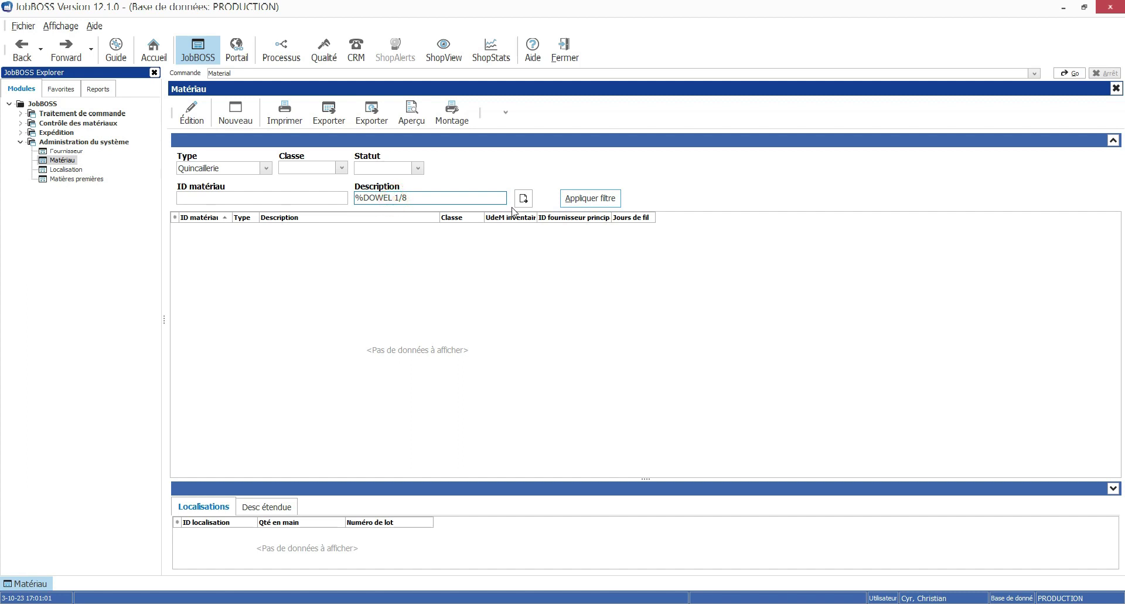
{"action": "type", "text": "%"}
{"action": "left_click", "coordinate": [589, 198]}
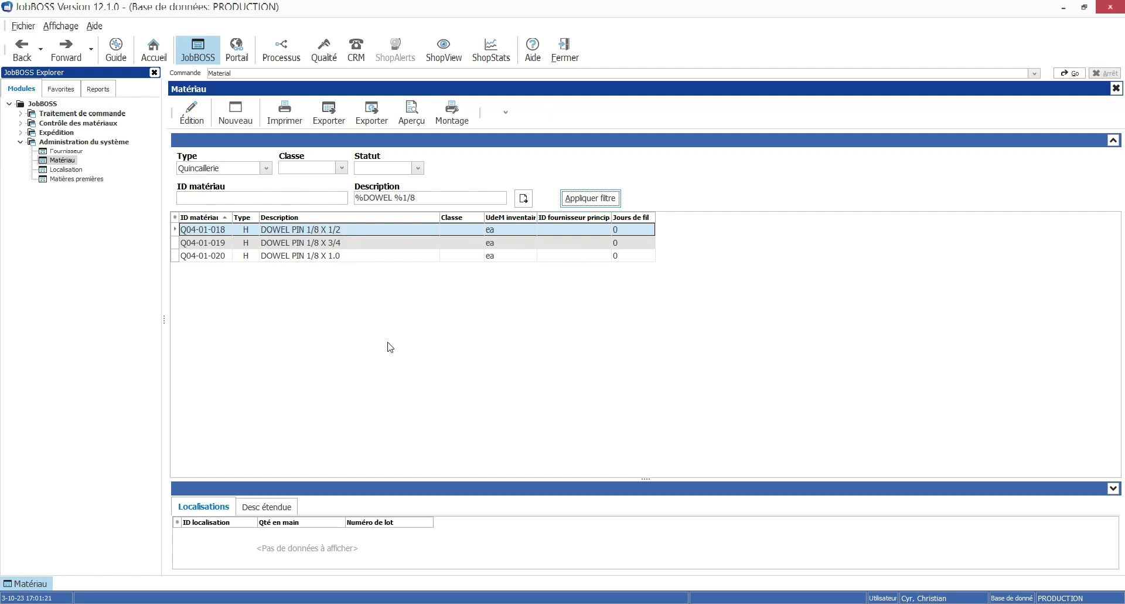
Step: Check the stock locations of the DOWEL PIN 1/8 X 1/2 and DOWEL PIN 1/8 X 3/4 items
{"action": "left_click", "coordinate": [317, 333]}
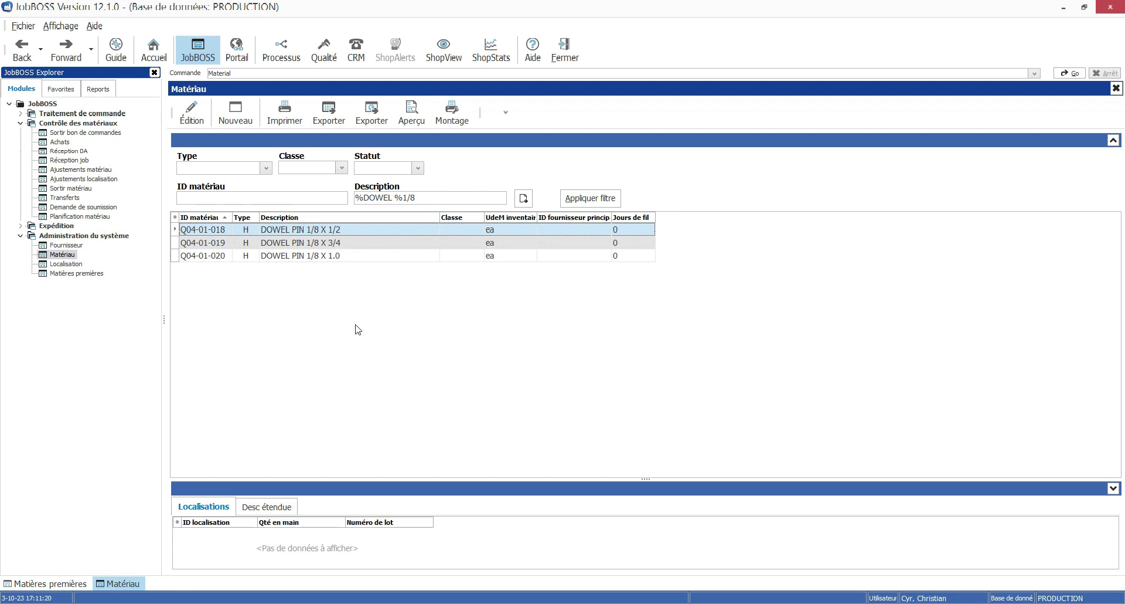
{"action": "left_click", "coordinate": [289, 229]}
{"action": "left_click", "coordinate": [262, 244]}
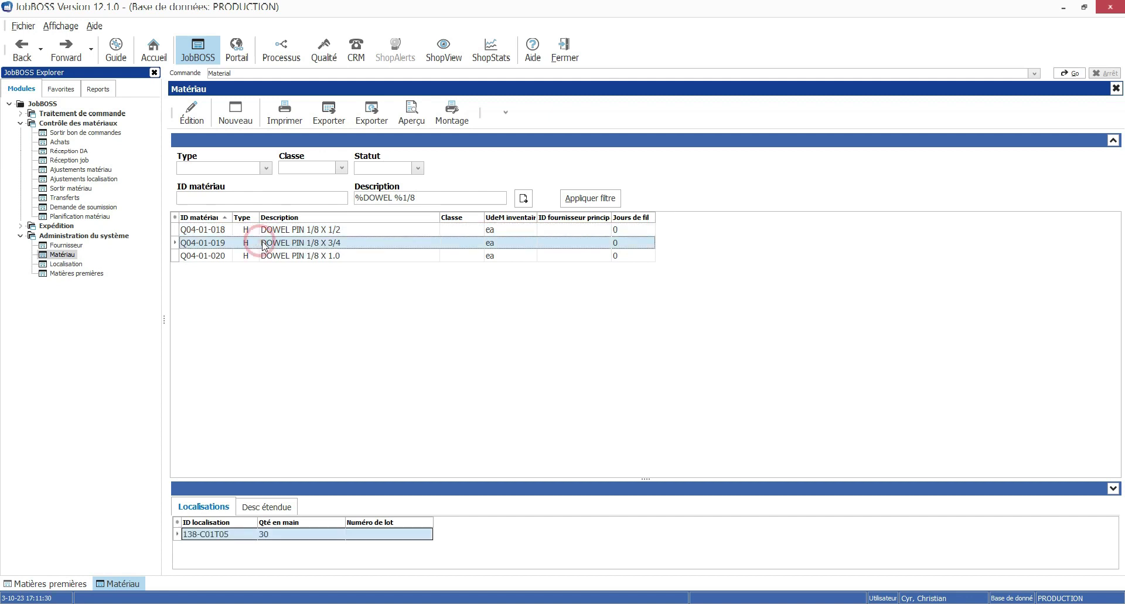
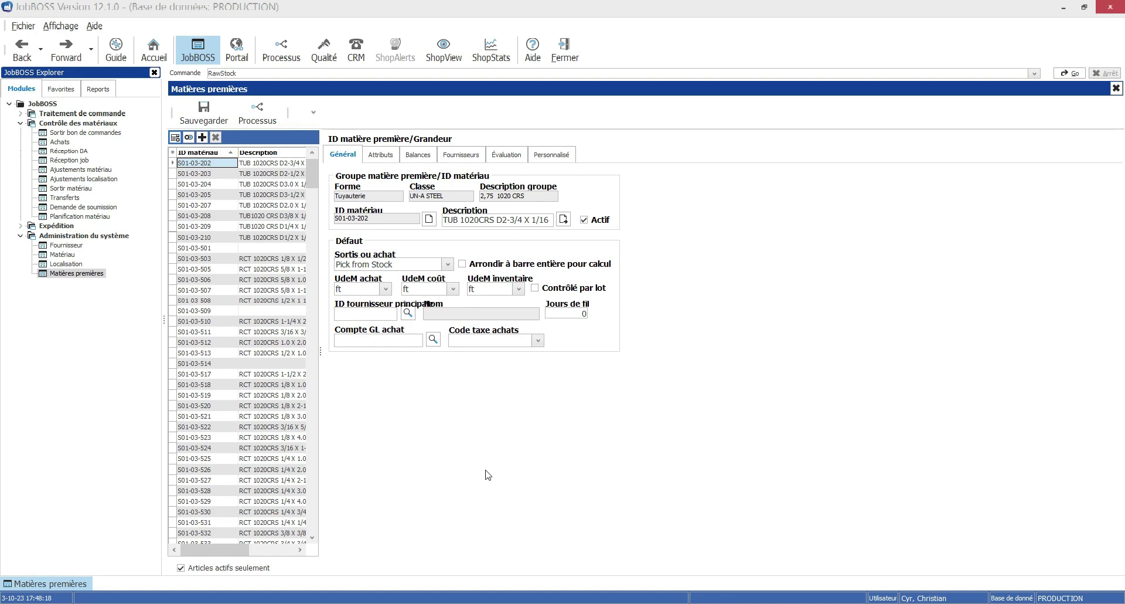
Step: Look up the ID noted in Notepad by filtering the raw materials list on S21-02-508, and view that item's balances
{"action": "key", "text": "alt+Tab"}
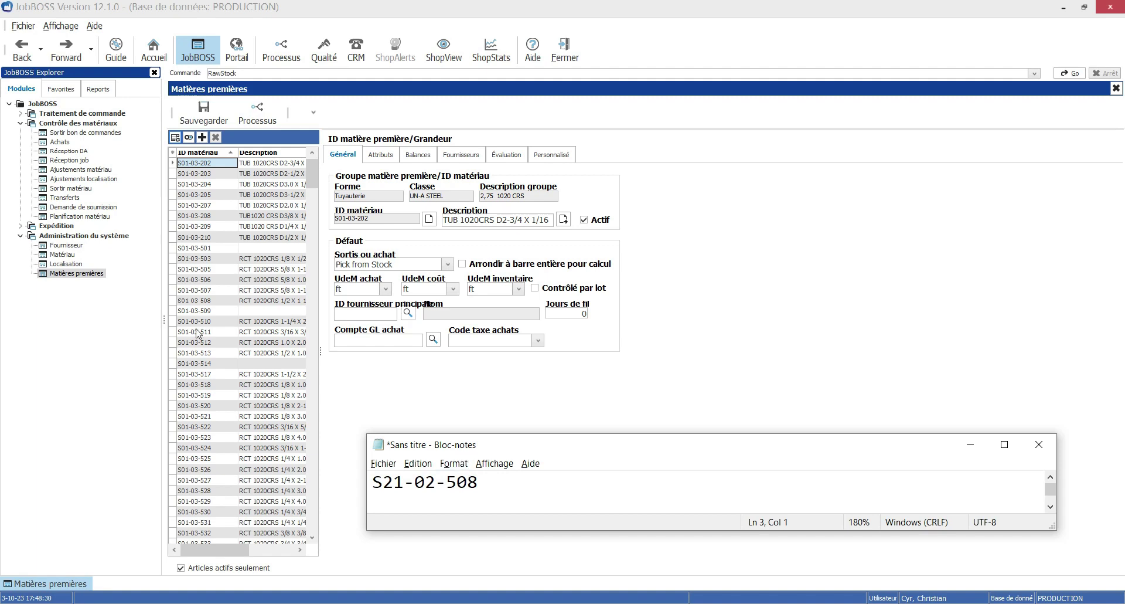
{"action": "left_click", "coordinate": [175, 138]}
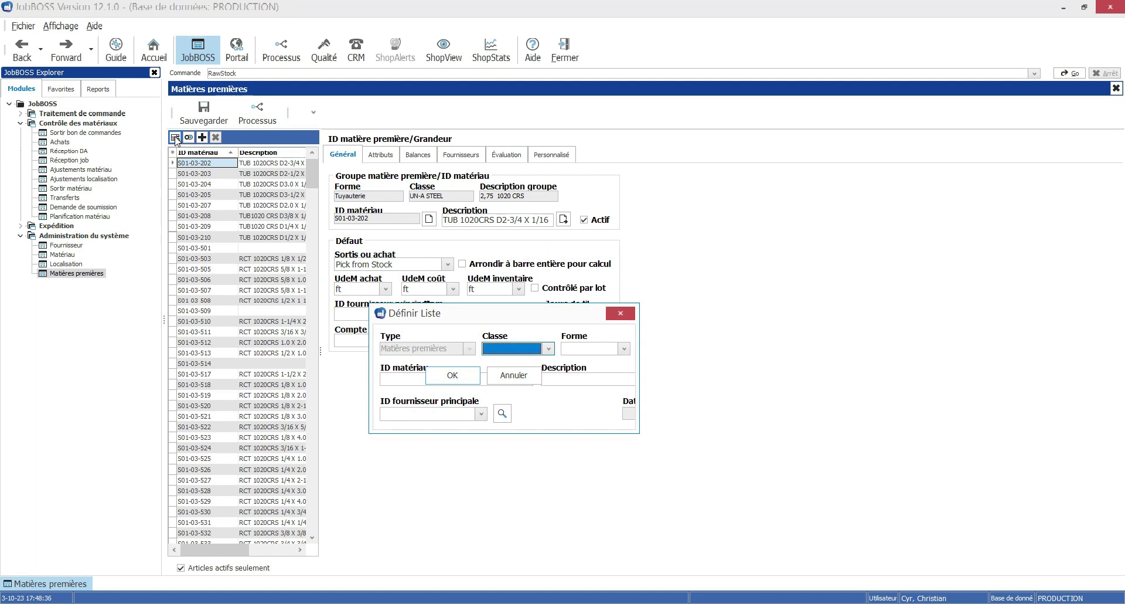
{"action": "left_click_drag", "start_coordinate": [495, 312], "coordinate": [577, 389]}
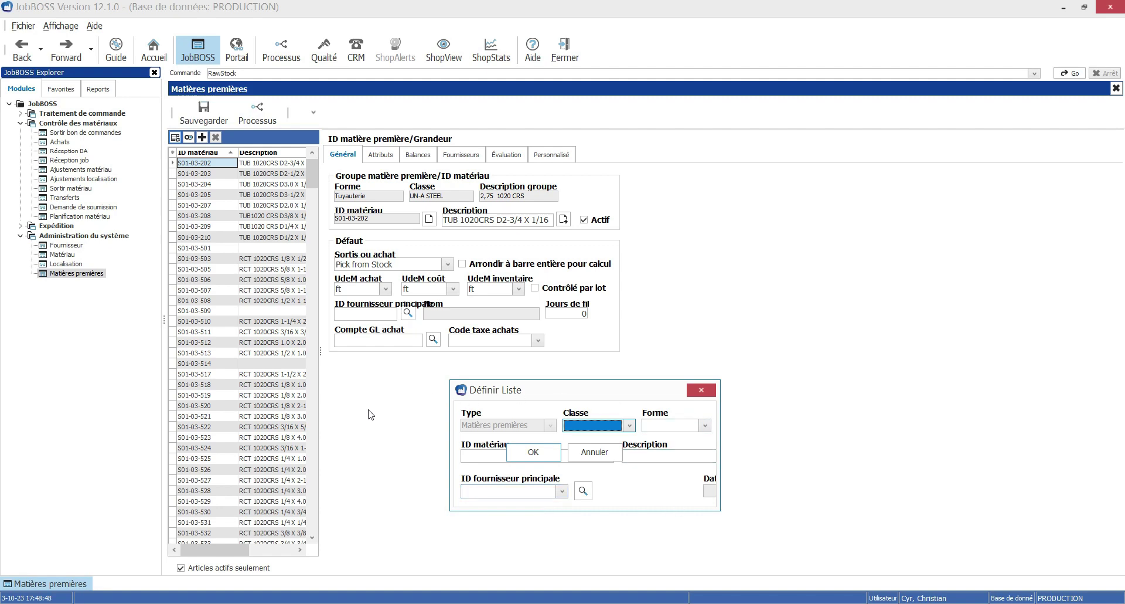
{"action": "left_click", "coordinate": [481, 457]}
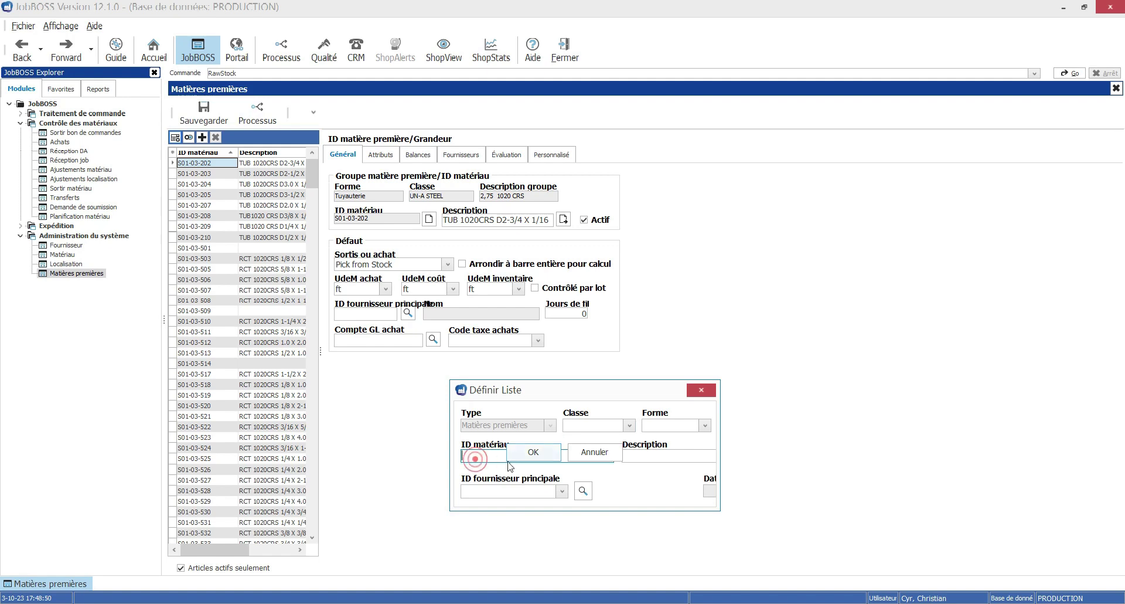
{"action": "type", "text": "S21-02-508"}
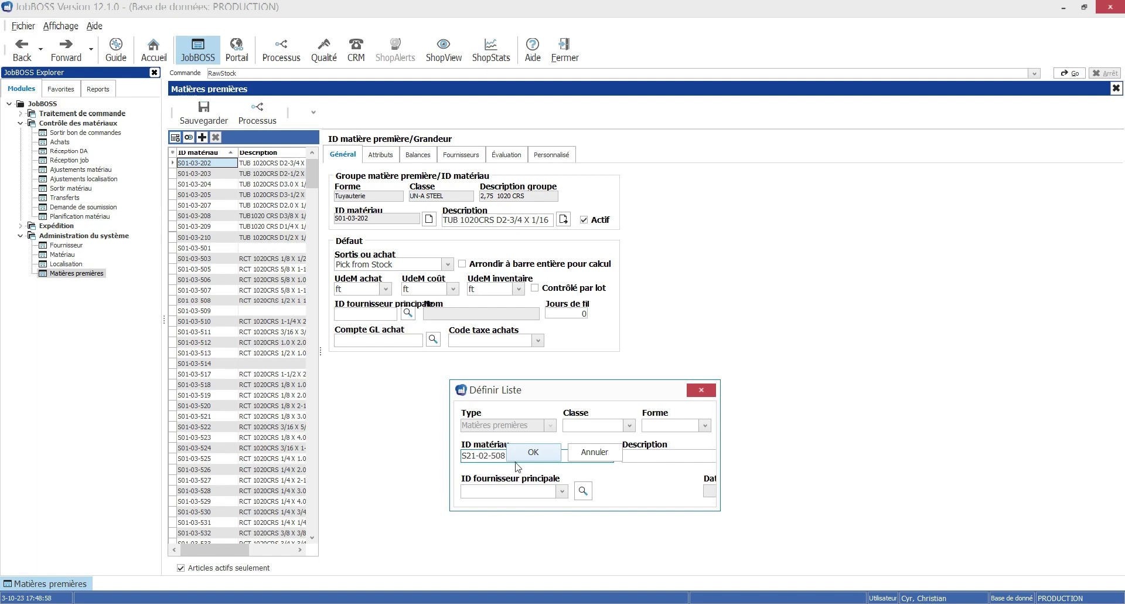
{"action": "left_click", "coordinate": [532, 452]}
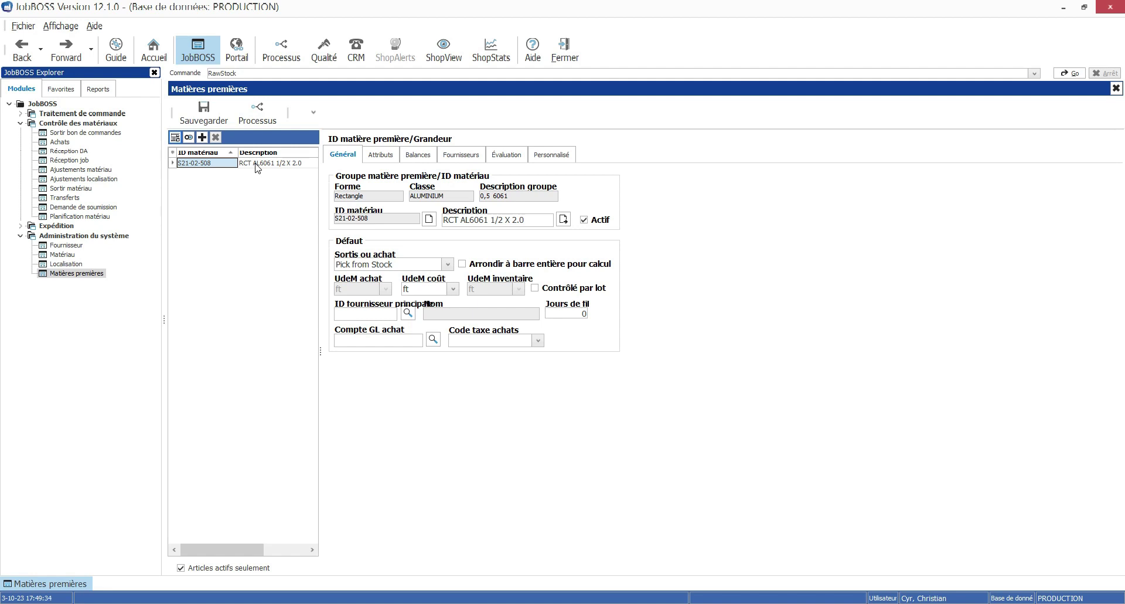
{"action": "left_click", "coordinate": [419, 158]}
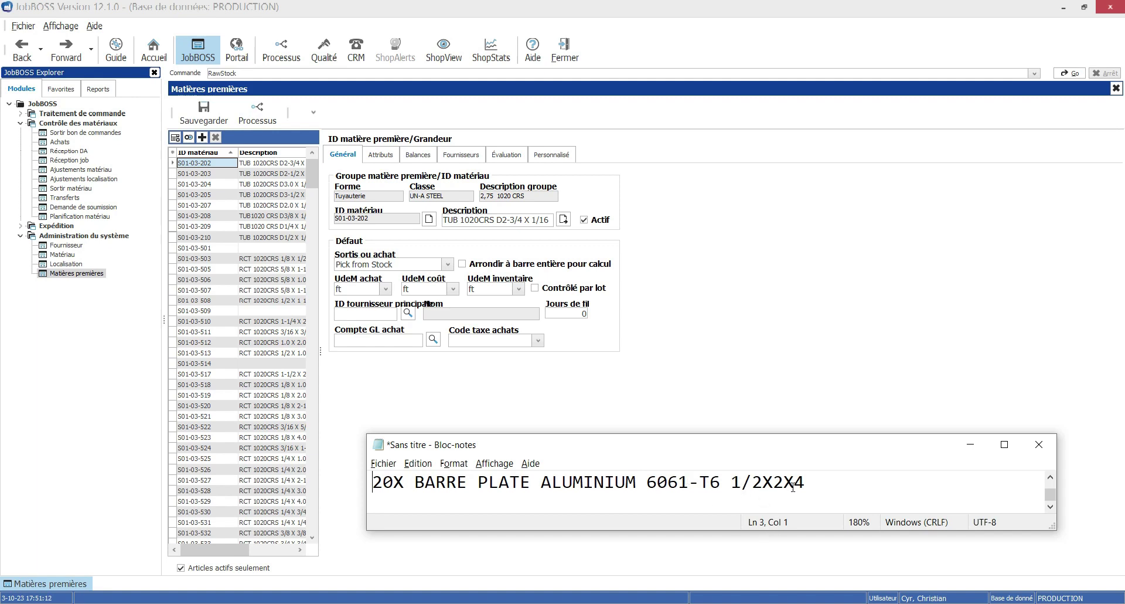
Step: Search the raw materials list for the noted aluminium flat bar using the description filter %RCT %6061 %1/2
{"action": "left_click_drag", "start_coordinate": [793, 483], "coordinate": [807, 484]}
{"action": "left_click", "coordinate": [175, 139]}
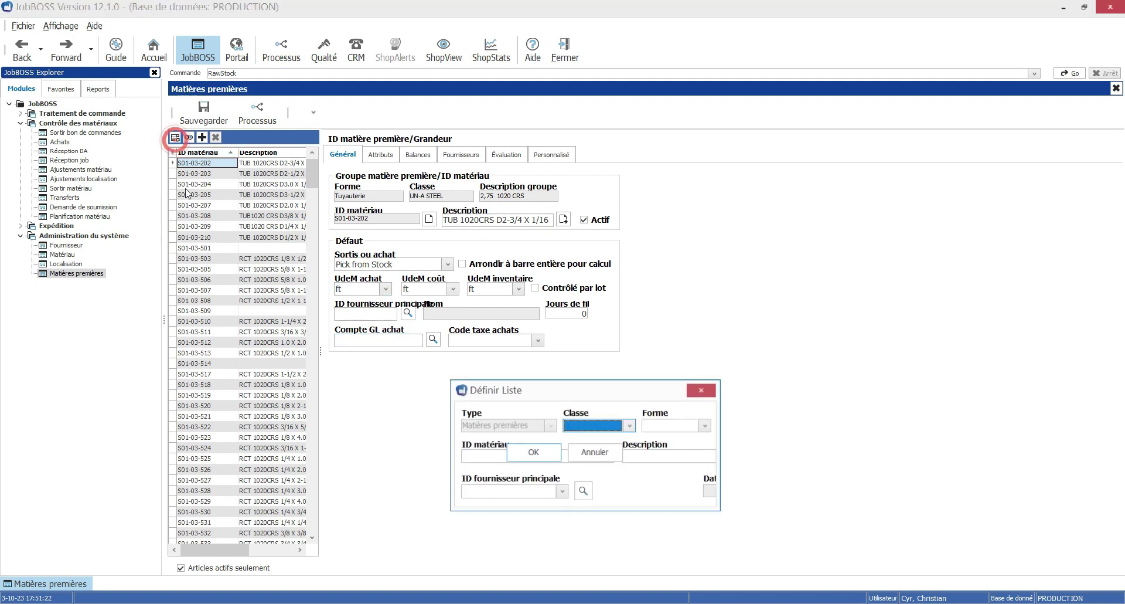
{"action": "left_click_drag", "start_coordinate": [520, 392], "coordinate": [518, 198]}
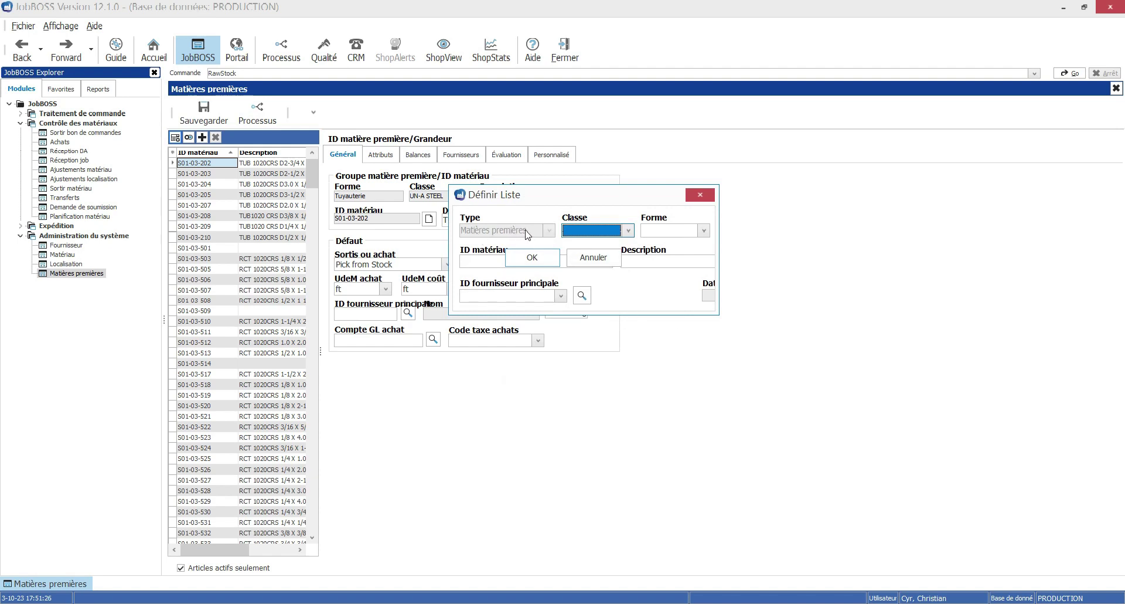
{"action": "left_click", "coordinate": [637, 264]}
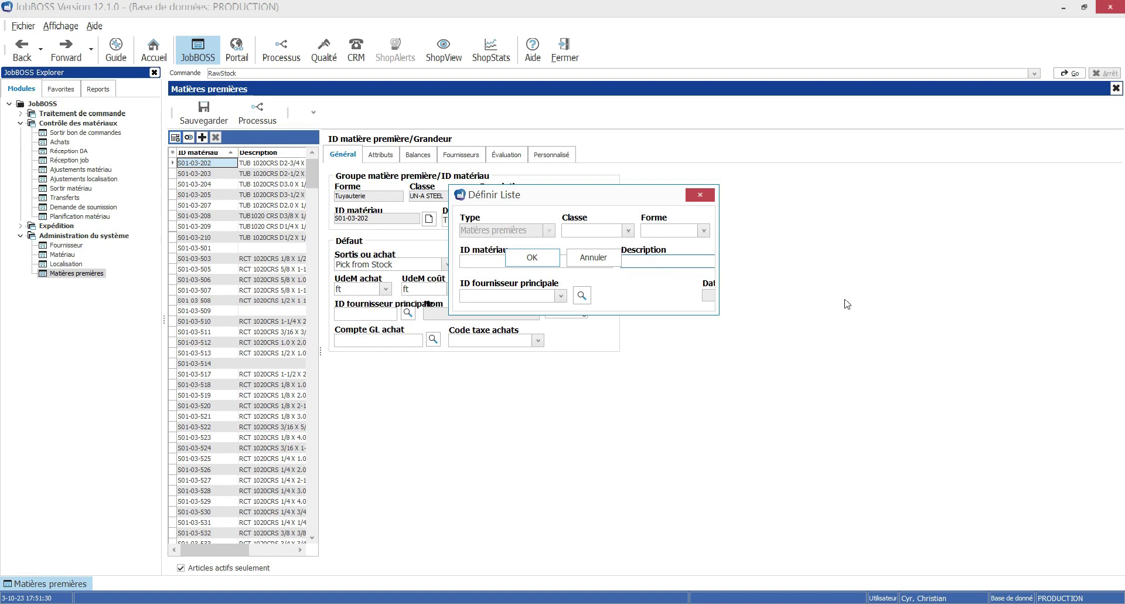
{"action": "type", "text": "%"}
{"action": "left_click", "coordinate": [641, 261]}
{"action": "type", "text": "RCT %"}
{"action": "type", "text": "6061 %1/2"}
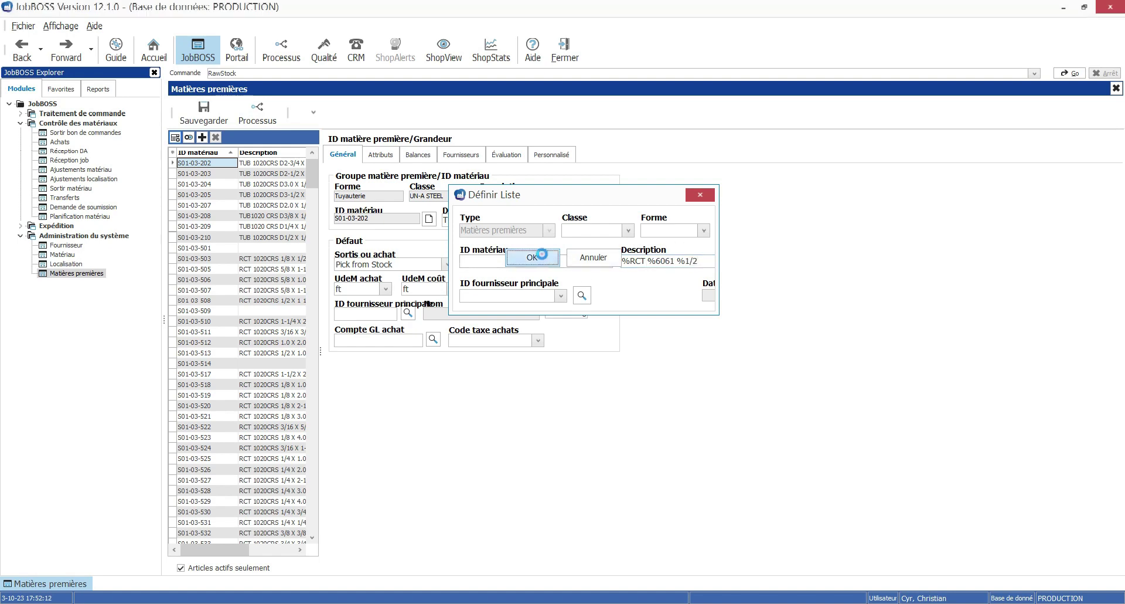
{"action": "left_click", "coordinate": [540, 256]}
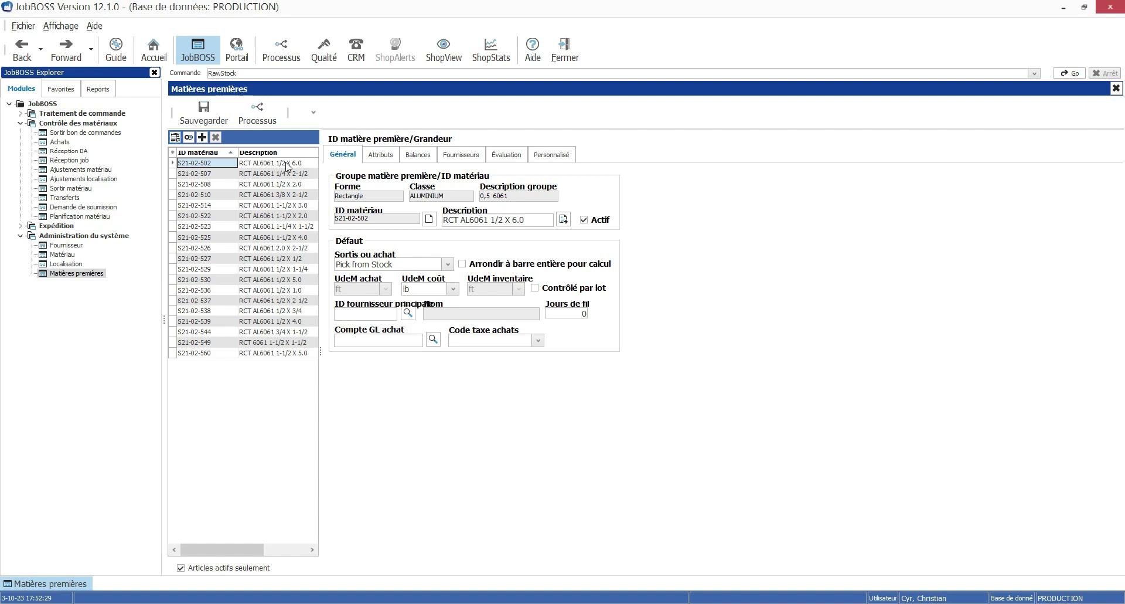
Step: Compare the filtered list with the bar description in Notepad and pick out RCT AL6061 1/2 X 2.0, item S21-02-508
{"action": "key", "text": "alt+Tab"}
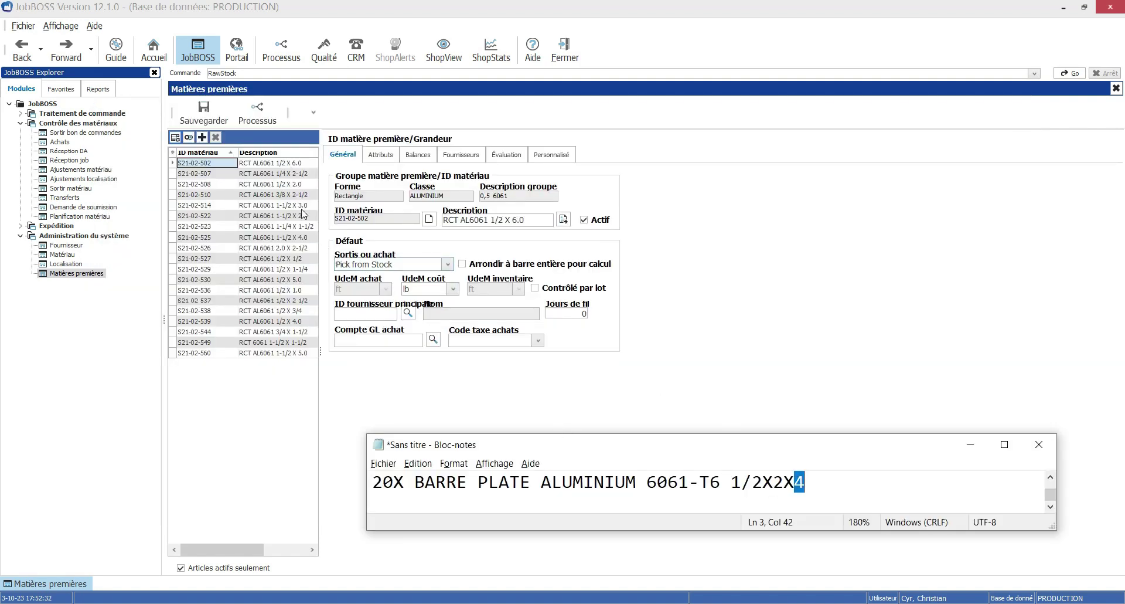
{"action": "left_click", "coordinate": [268, 185]}
{"action": "left_click", "coordinate": [182, 185]}
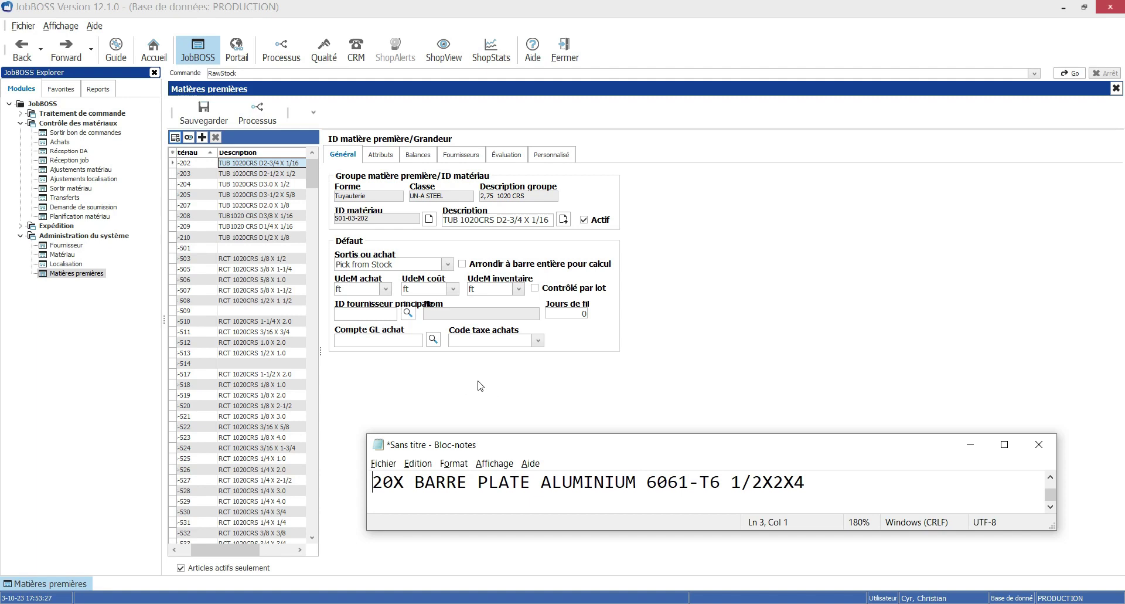
Step: Show the raw materials as a tree grouped by shape and class, and expand the ALUMINIUM class under Rectangle
{"action": "left_click", "coordinate": [189, 139]}
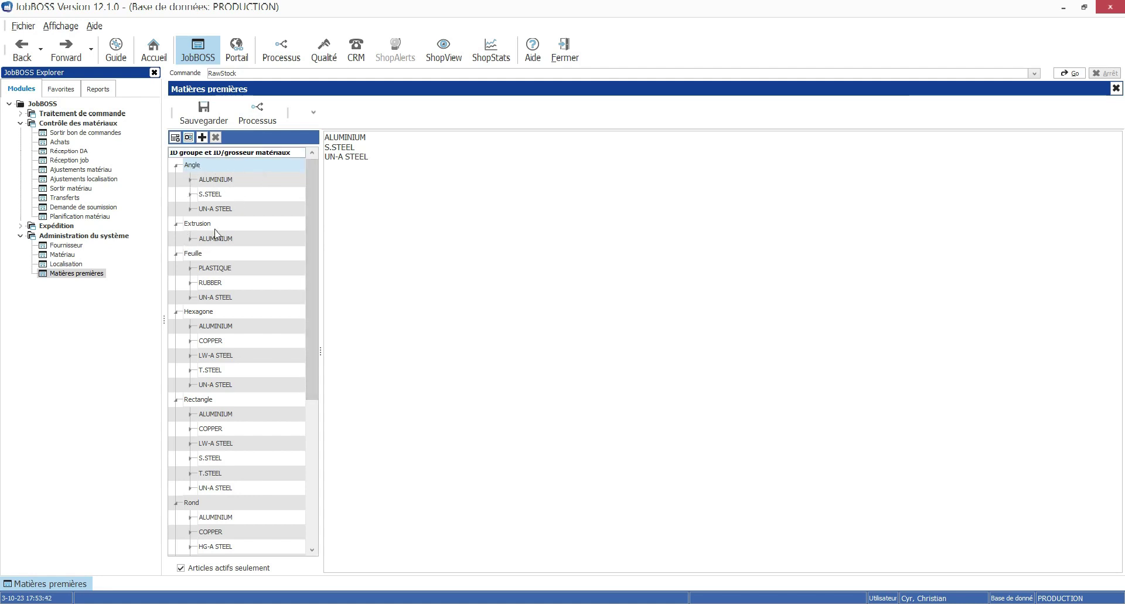
{"action": "left_click", "coordinate": [201, 400]}
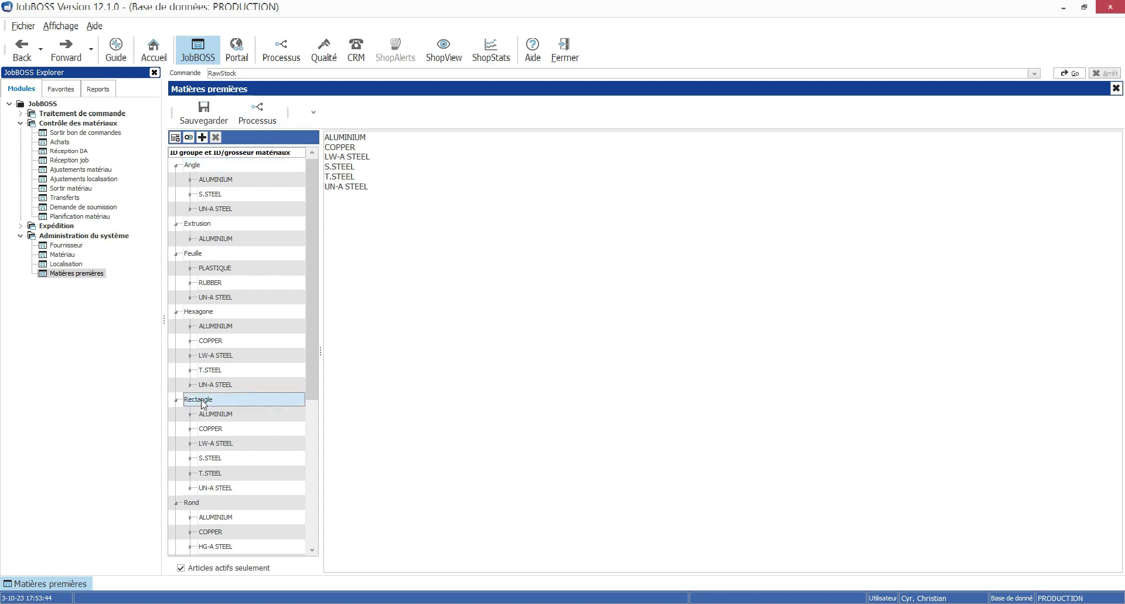
{"action": "left_click_drag", "start_coordinate": [312, 325], "coordinate": [314, 388]}
{"action": "left_click", "coordinate": [190, 311]}
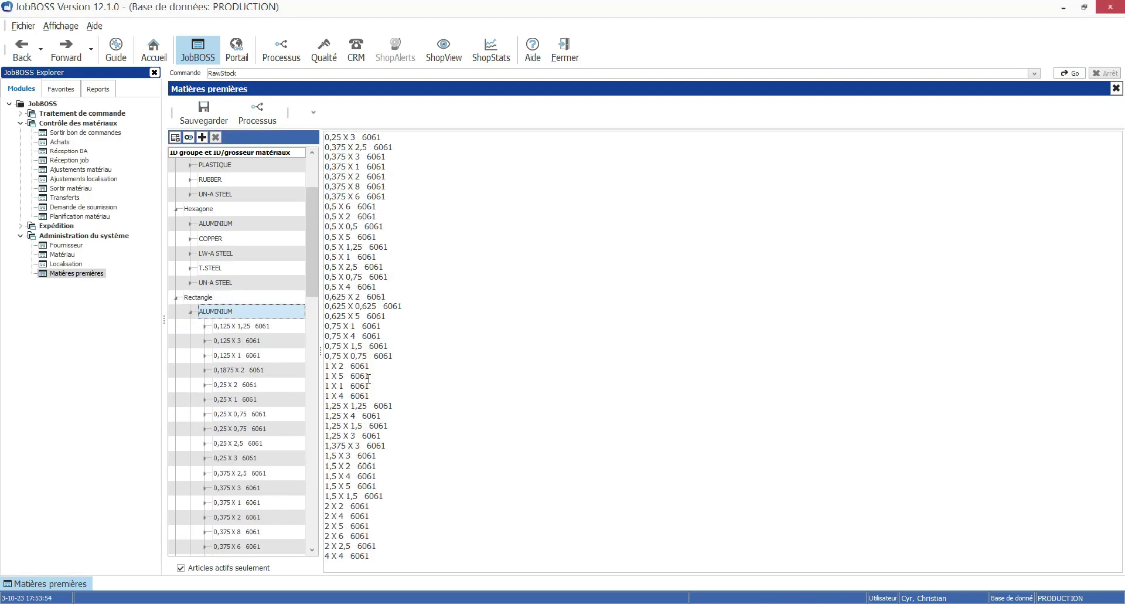
Step: Expand the 0,5 X 2 6061 aluminium group and review its attributes and the material IDs it contains
{"action": "left_click_drag", "start_coordinate": [307, 252], "coordinate": [316, 319]}
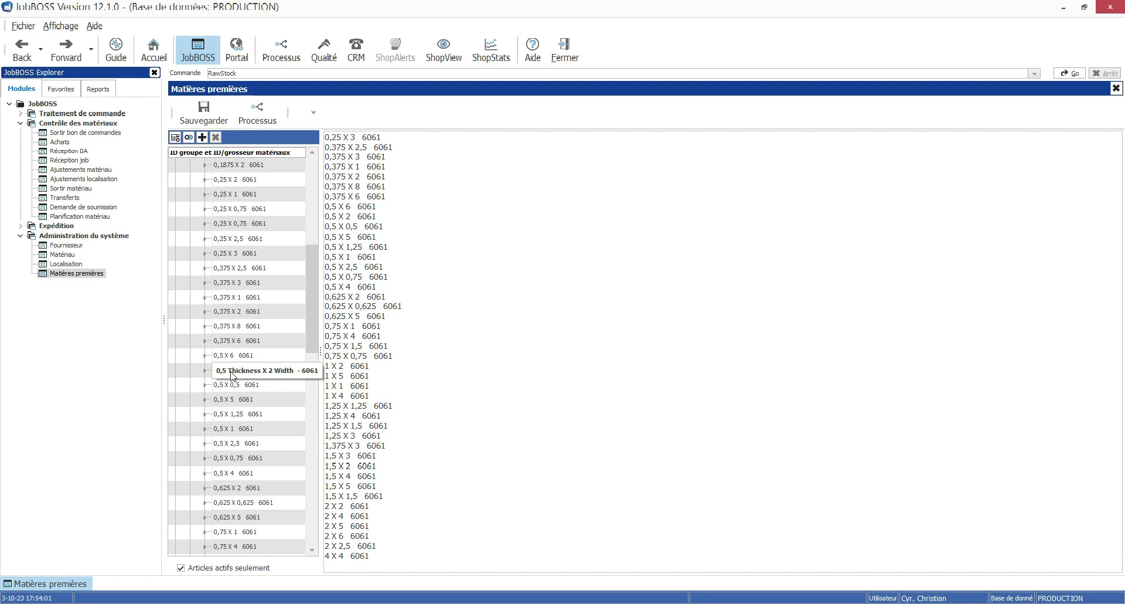
{"action": "left_click", "coordinate": [204, 370]}
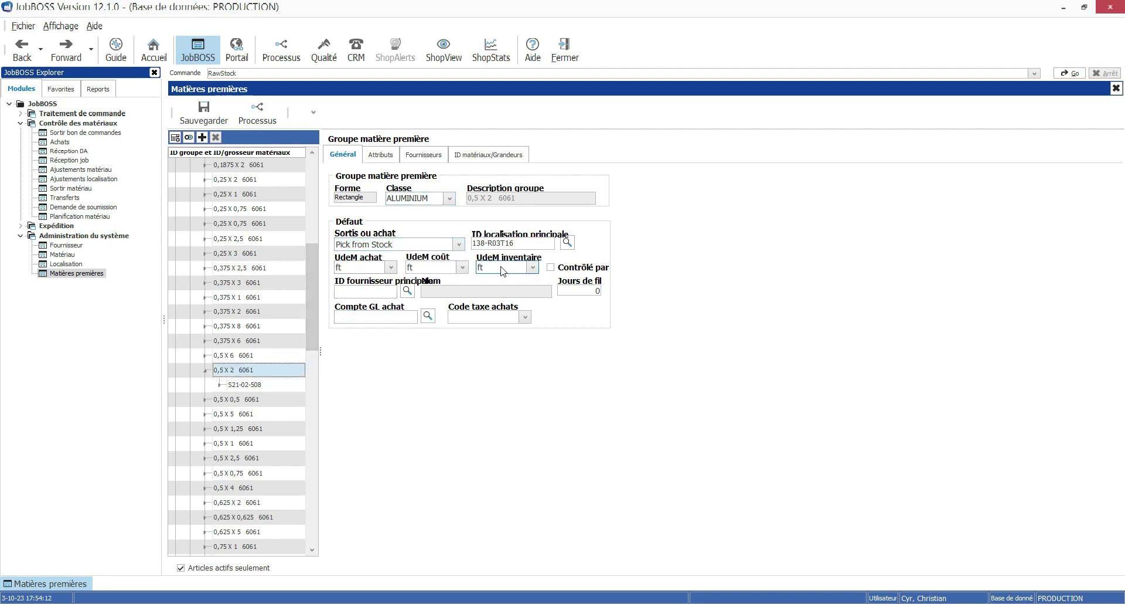
{"action": "left_click", "coordinate": [381, 154]}
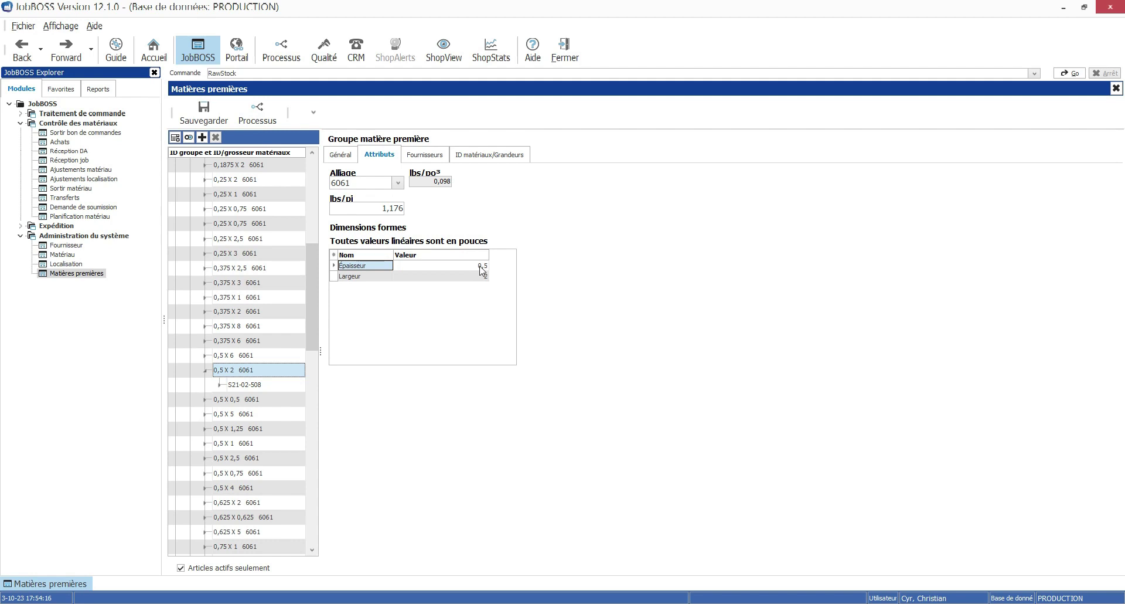
{"action": "left_click", "coordinate": [478, 158]}
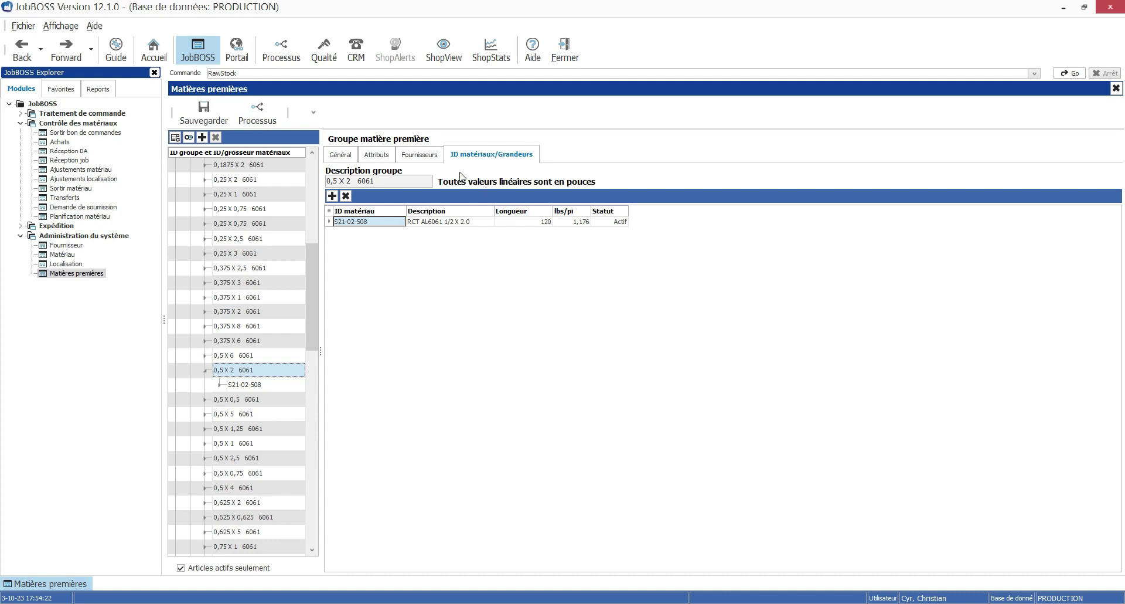
Step: Open material S21-02-508 under the 0,5 X 2 6061 group and view its balances
{"action": "left_click", "coordinate": [242, 385]}
{"action": "left_click", "coordinate": [244, 386]}
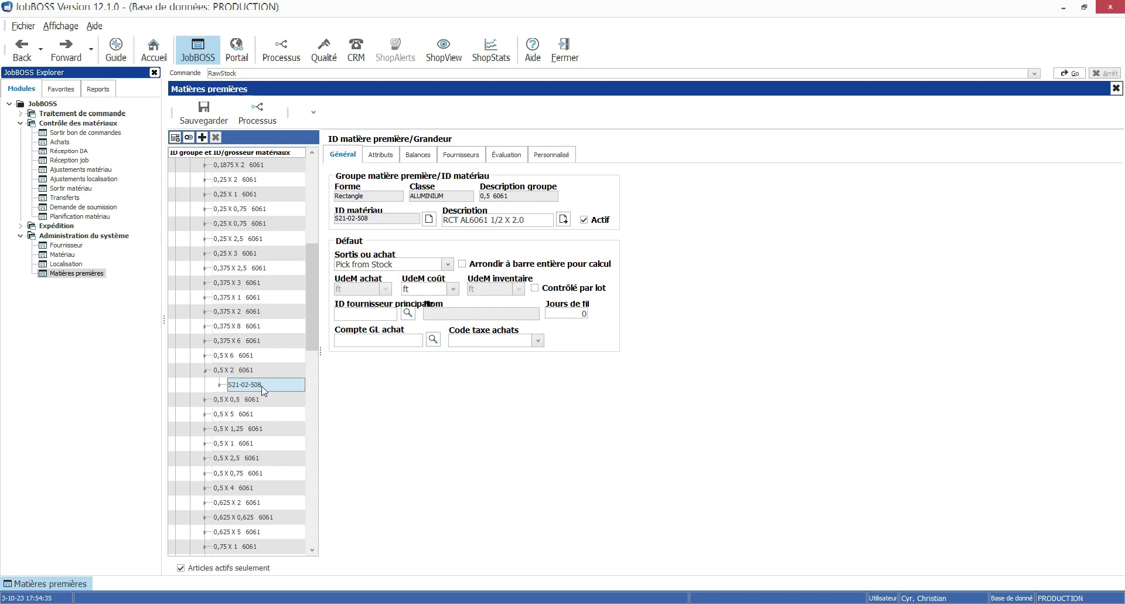
{"action": "left_click", "coordinate": [422, 155]}
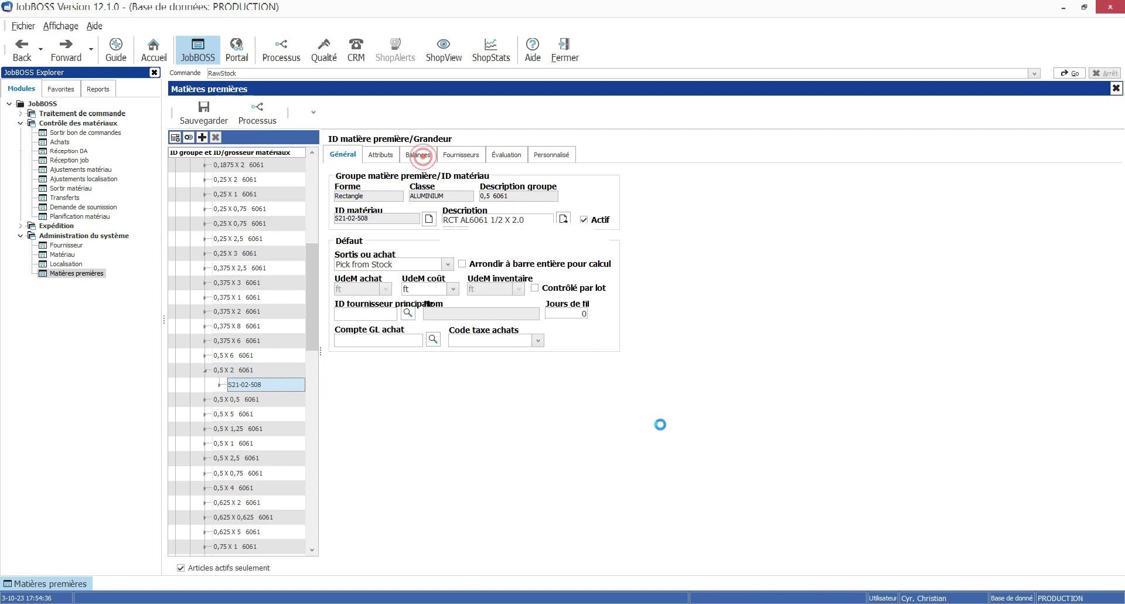